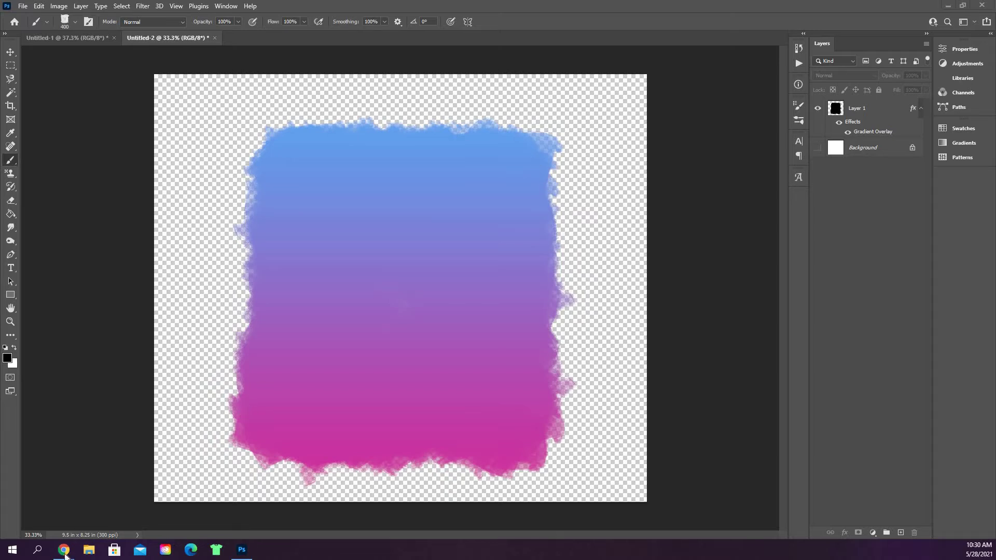
Switch to Chrome and go from the Acrylic Paint brush page to the Brusheezy home page
mouse_move(65, 554)
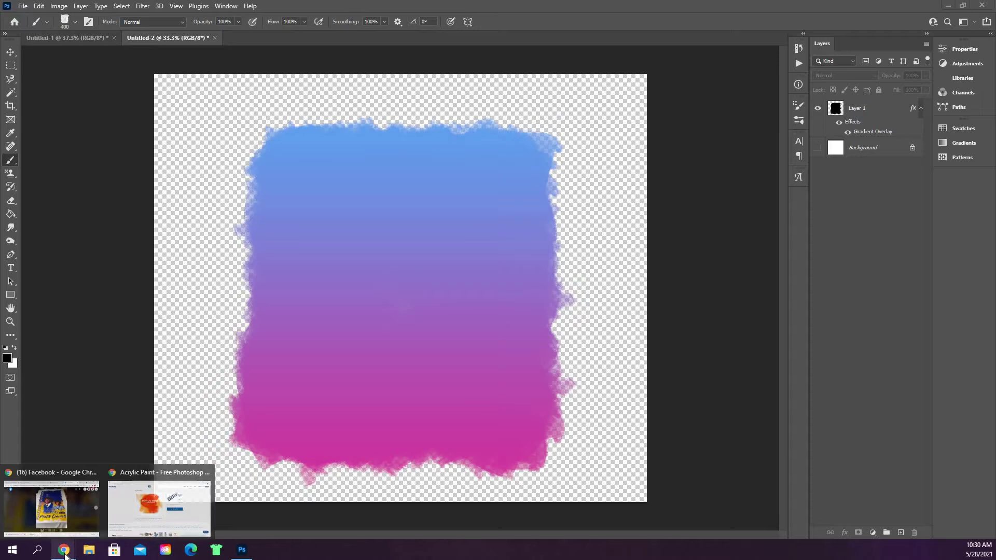
click(126, 529)
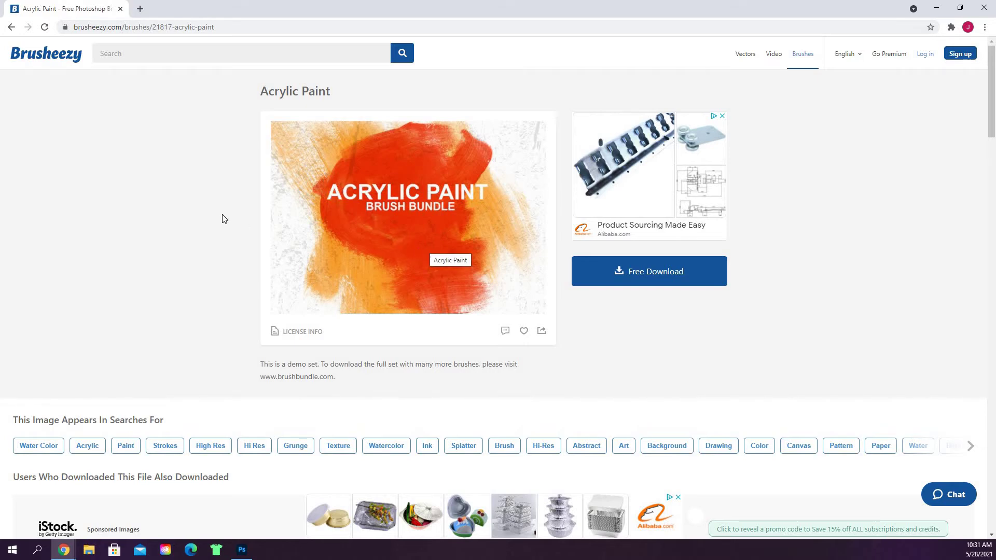
scroll(221, 203, down, 2)
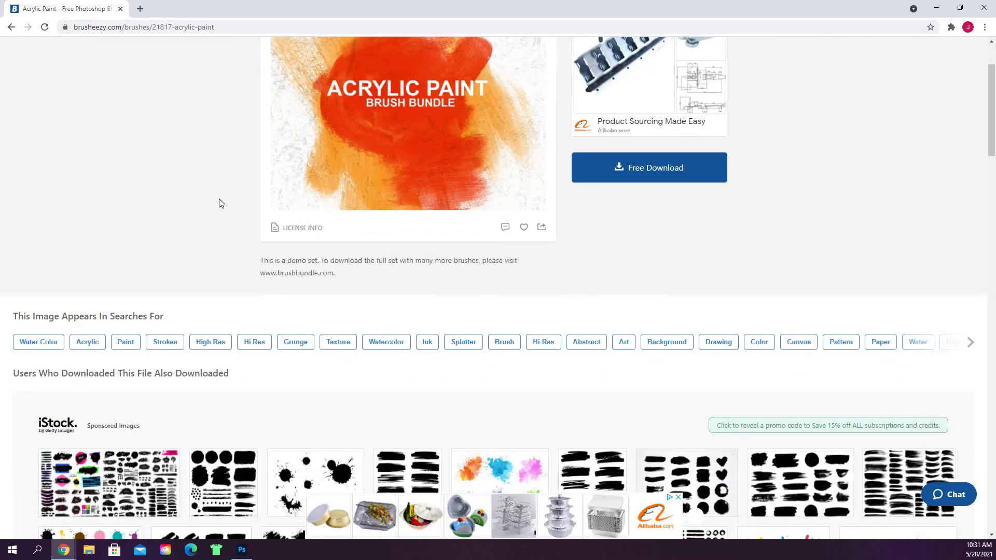
scroll(218, 203, up, 3)
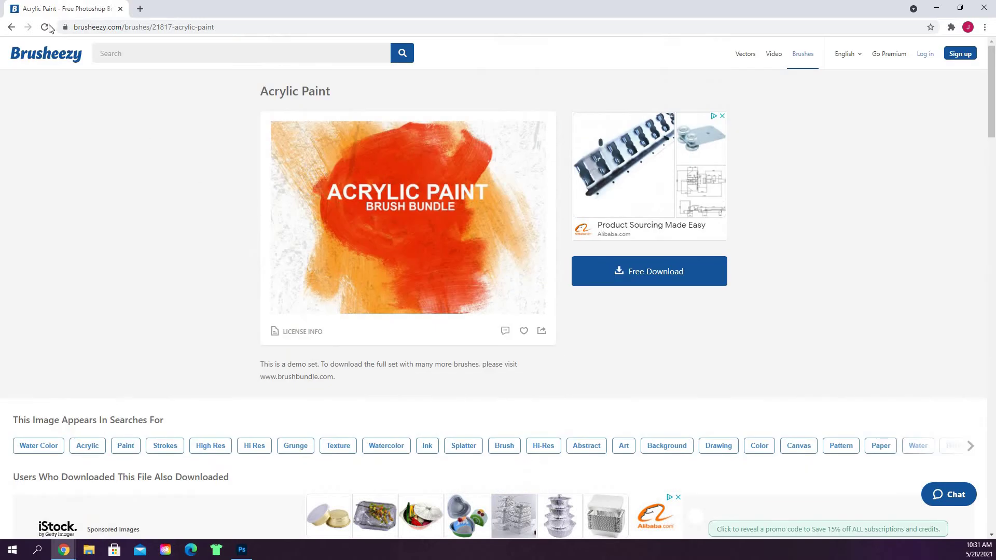
click(42, 61)
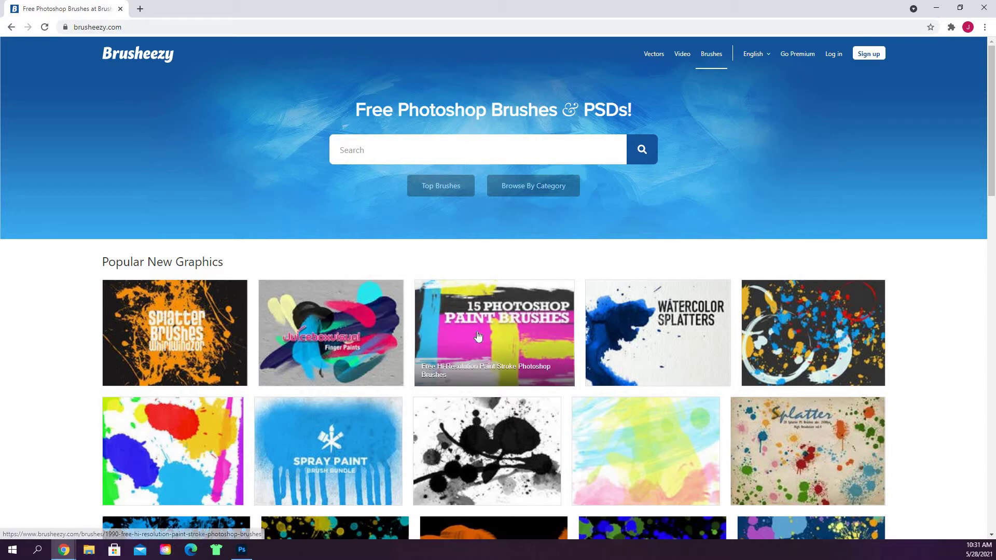
Find the Acrylic Paint brush among the brushes suggested on the 15 Photoshop Paint Brushes page and download it for free
click(520, 314)
scroll(564, 250, down, 9)
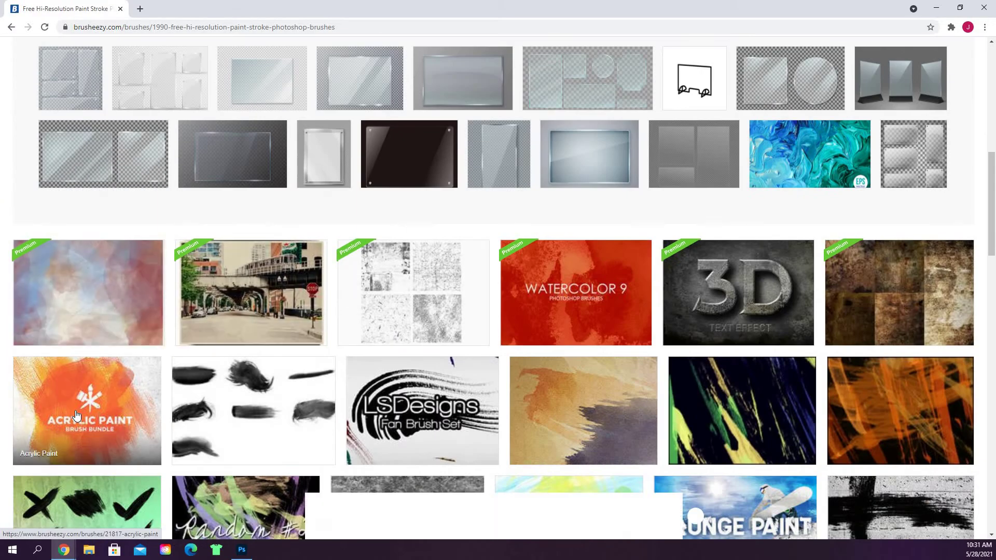
click(77, 416)
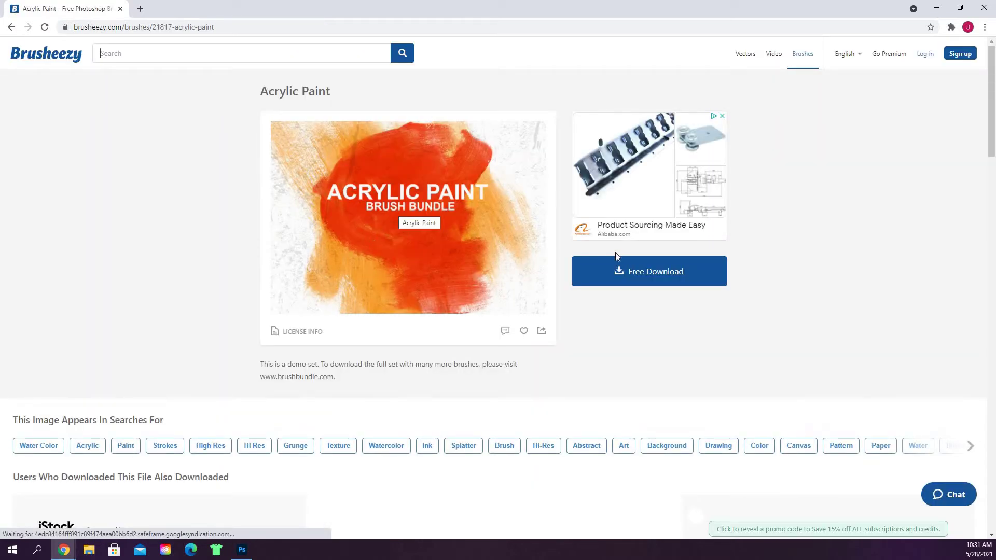
click(662, 273)
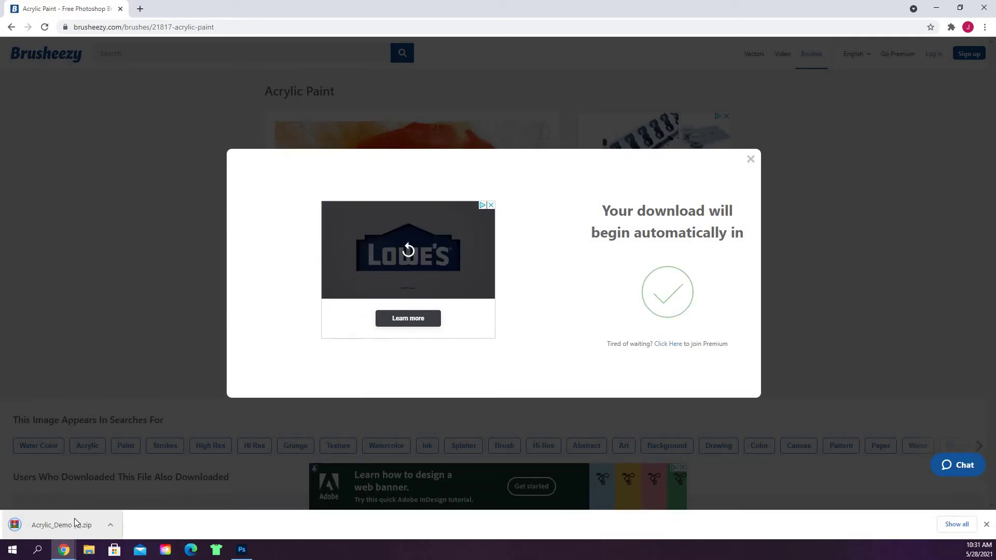
Open the downloaded Acrylic_Demo (1).zip archive and load its acrylic-demo.abr brush file into Photoshop
click(77, 522)
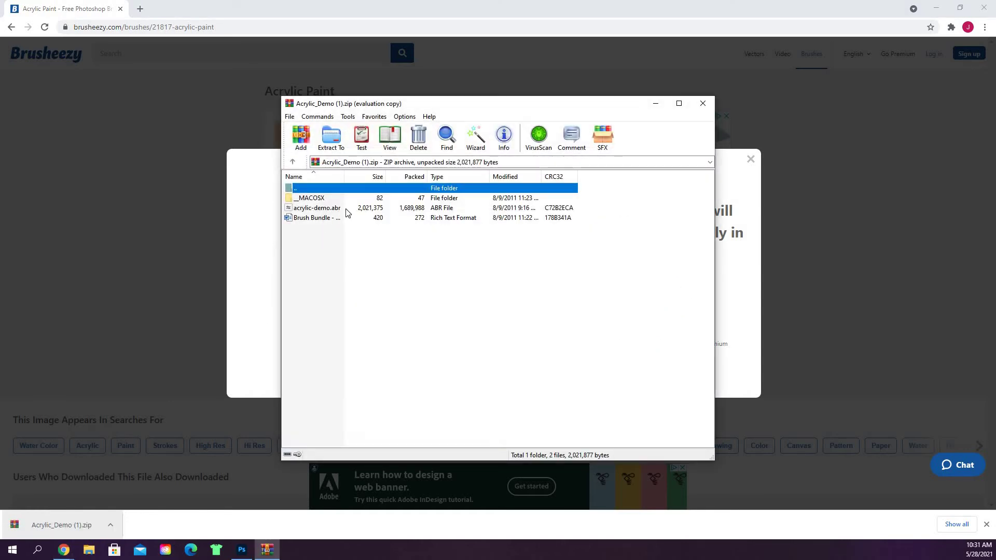
click(353, 209)
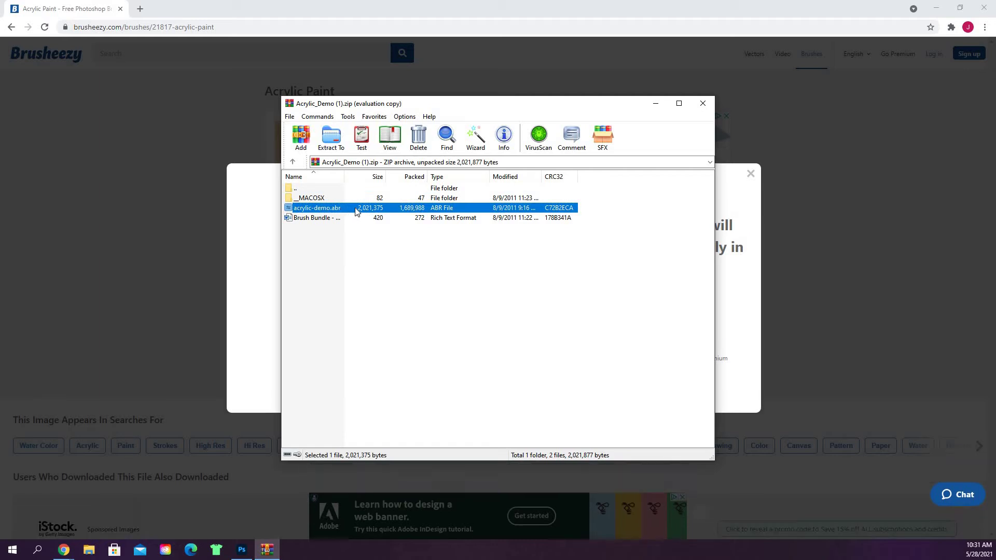
double_click(355, 210)
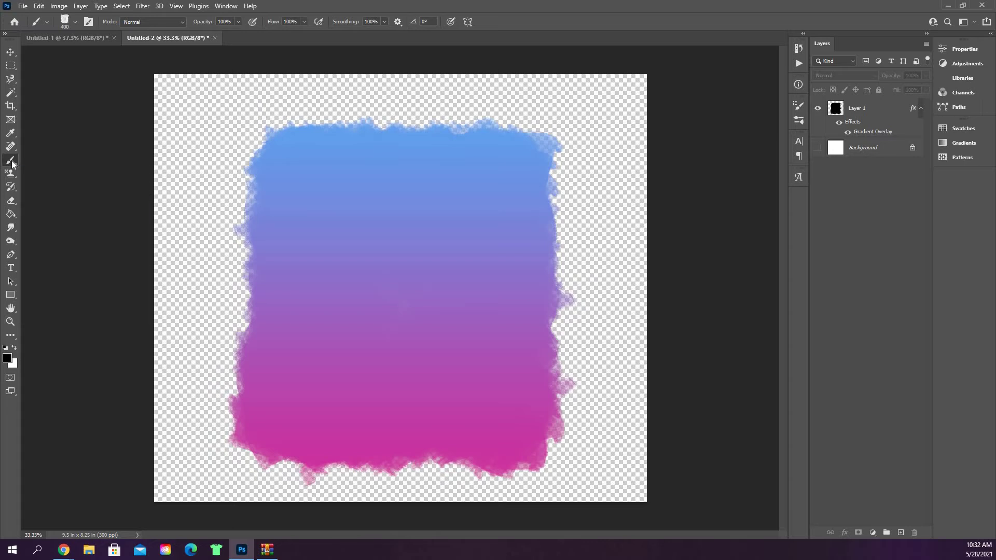
Collapse the acrylic-demo group in the brush presets and expand the acrylic-demo 2 group to view its brushes
click(75, 22)
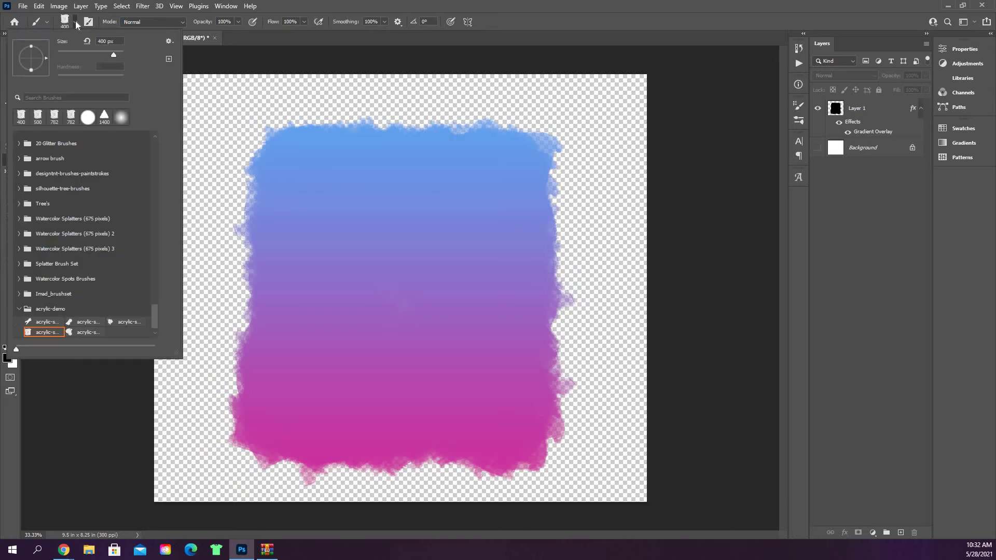
scroll(95, 306, down, 1)
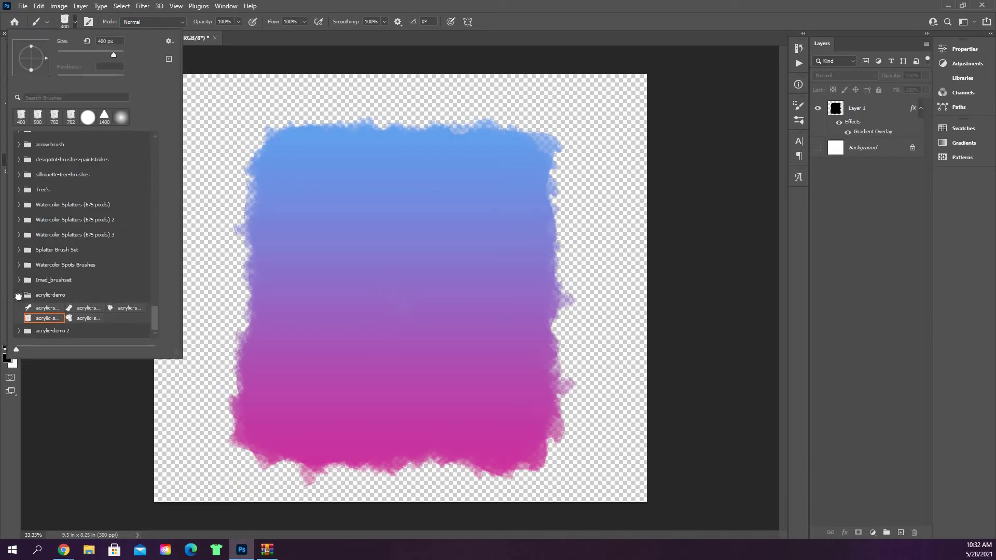
click(113, 294)
scroll(111, 288, up, 3)
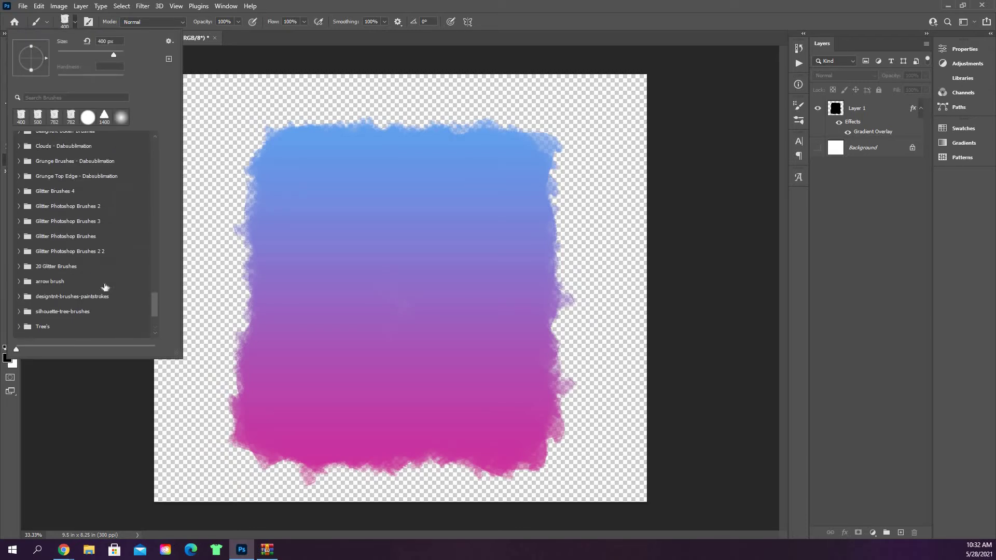
scroll(105, 287, down, 3)
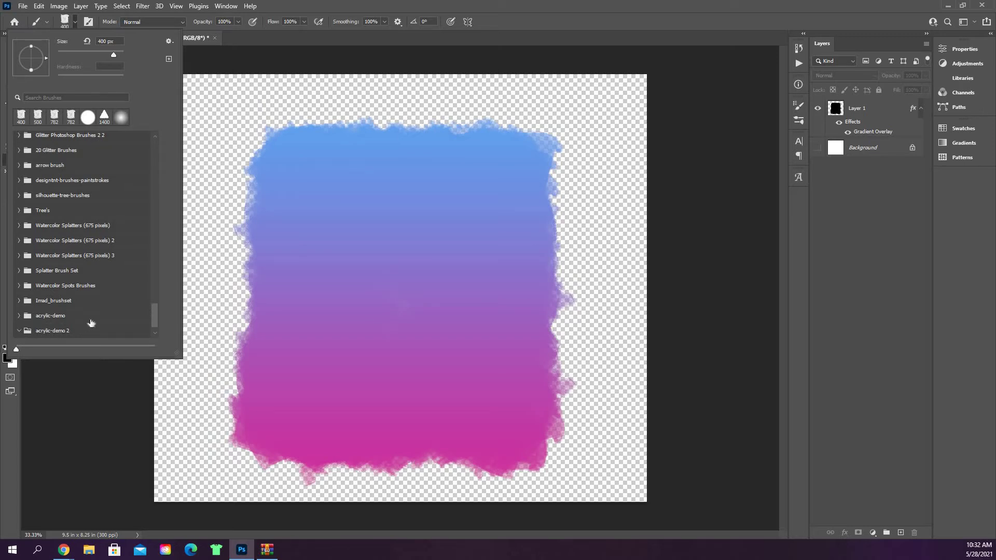
click(89, 329)
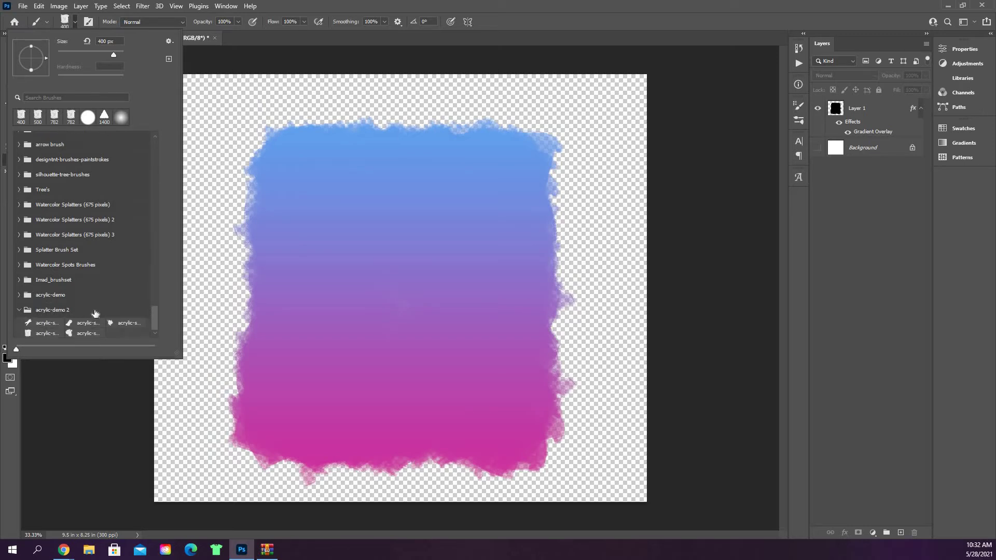
Hide Layer 1 and paint a large black rough-edged rectangle on a new layer with the 400 px acrylic brush
click(819, 110)
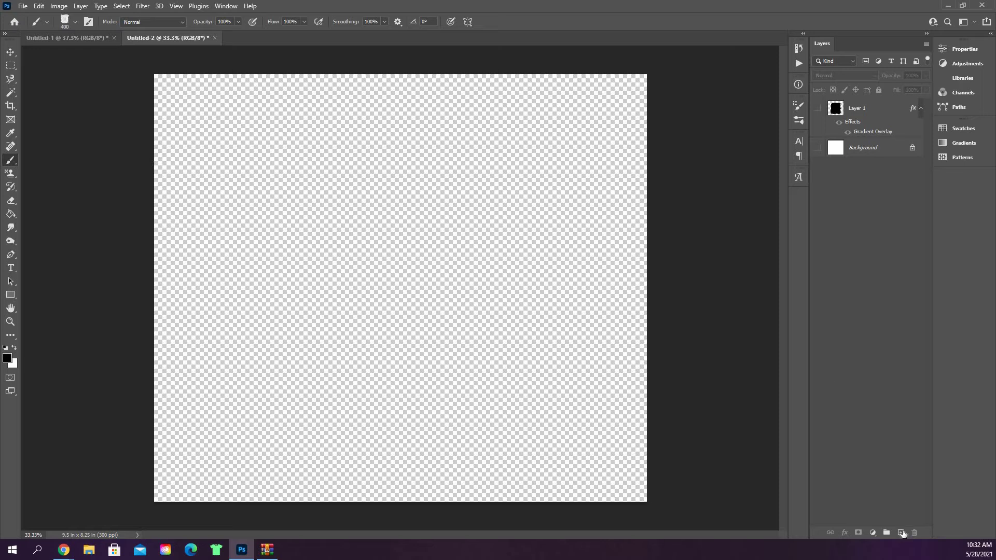
click(902, 534)
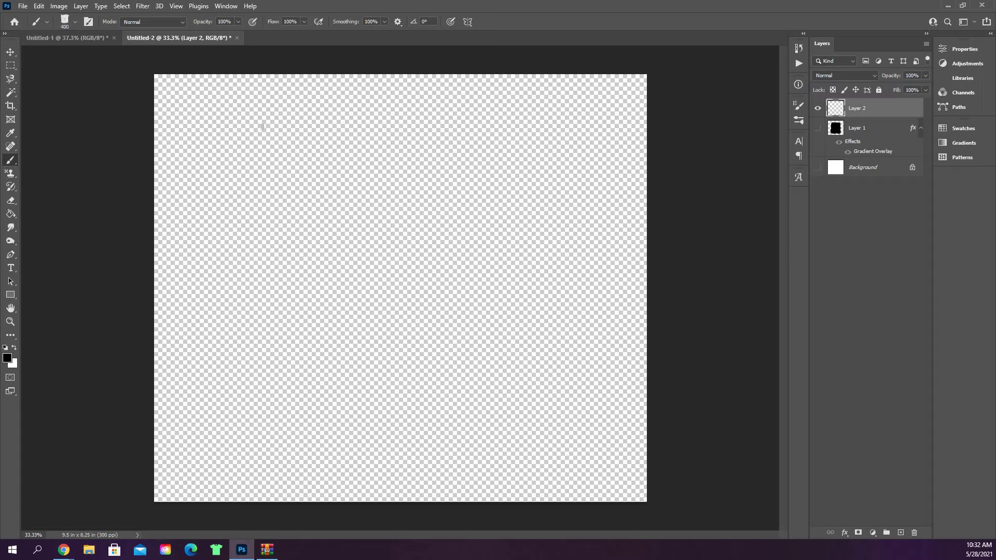
click(279, 140)
mouse_move(269, 127)
mouse_down()
mouse_move(509, 128)
mouse_move(280, 152)
mouse_move(259, 158)
mouse_move(265, 192)
mouse_move(269, 159)
mouse_move(281, 161)
mouse_up()
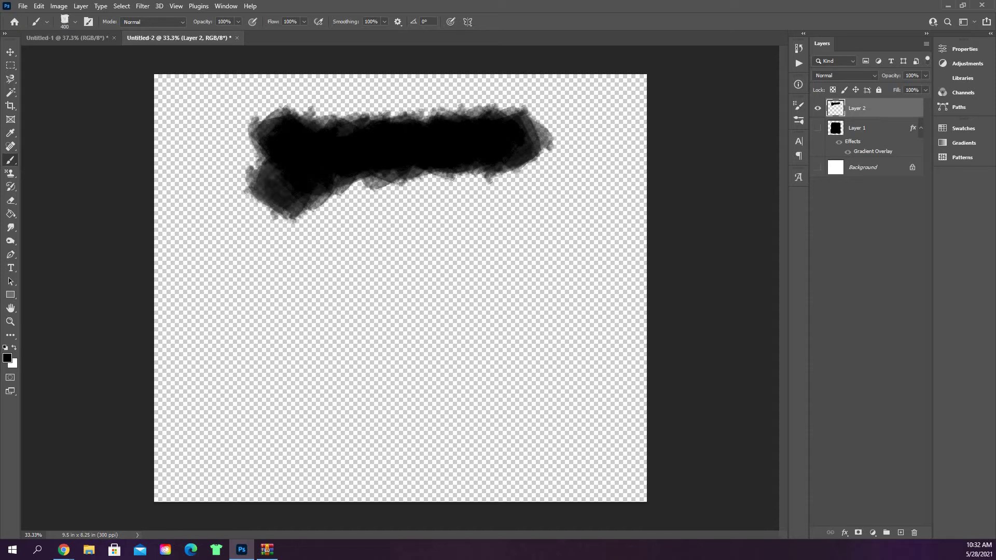
mouse_move(297, 183)
mouse_down()
mouse_move(338, 204)
mouse_move(500, 190)
mouse_move(283, 233)
mouse_move(280, 218)
mouse_move(286, 406)
mouse_move(290, 394)
mouse_move(307, 423)
mouse_move(441, 426)
mouse_move(505, 420)
mouse_move(518, 371)
mouse_move(513, 183)
mouse_move(381, 243)
mouse_move(365, 210)
mouse_move(329, 267)
mouse_move(339, 375)
mouse_move(340, 354)
mouse_move(386, 287)
mouse_move(458, 263)
mouse_move(480, 240)
mouse_move(412, 275)
mouse_move(384, 363)
mouse_move(462, 297)
mouse_move(453, 354)
mouse_move(476, 392)
mouse_up()
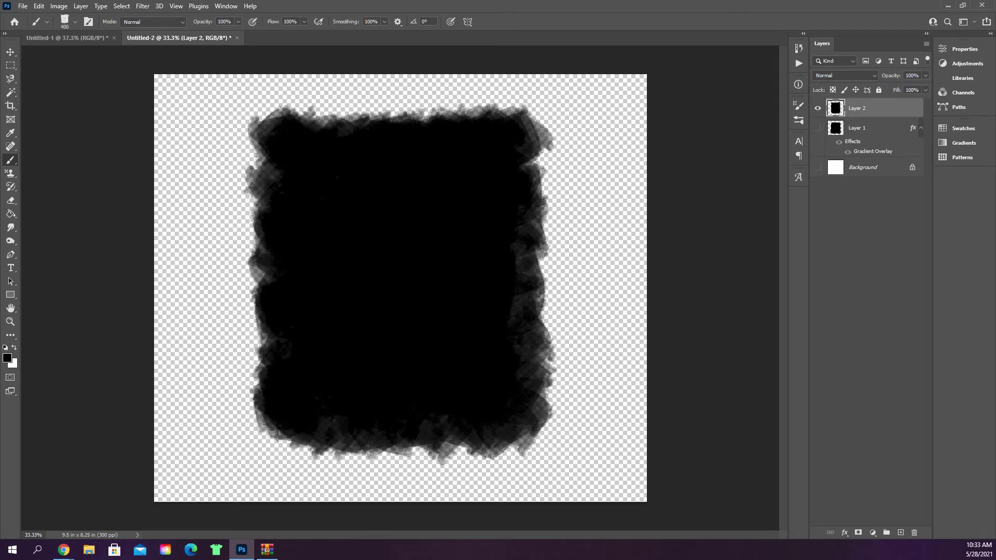
Fill in the faint patches along the black shape's left side, lower-left corner and bottom edge with more brush dabs
click(323, 393)
click(296, 419)
click(285, 426)
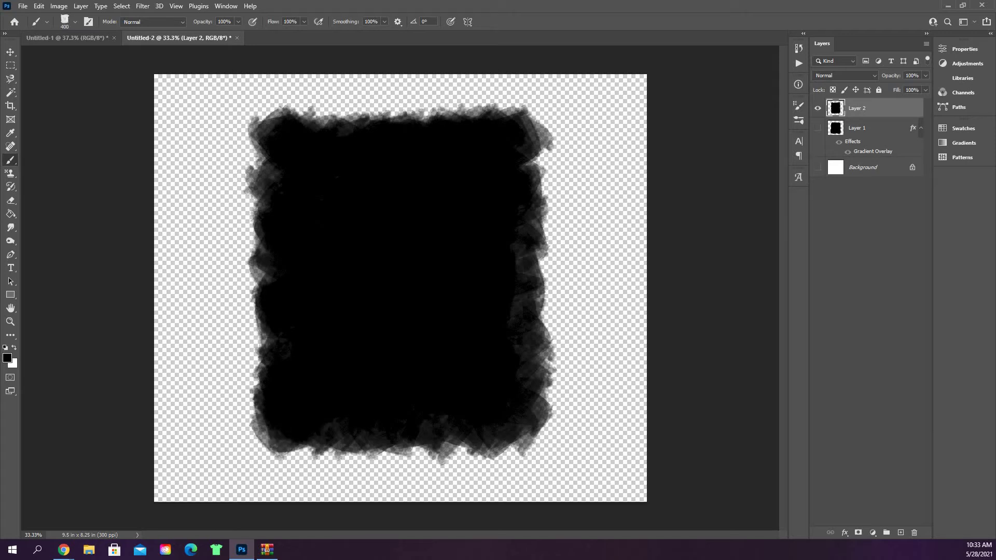
click(287, 431)
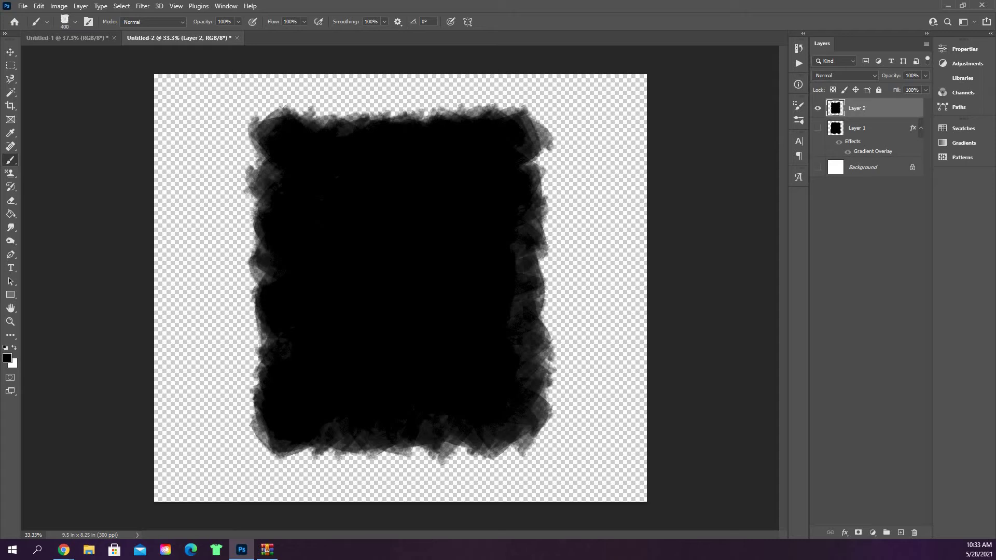
click(306, 179)
click(302, 178)
click(296, 185)
click(332, 423)
drag(417, 404, 438, 403)
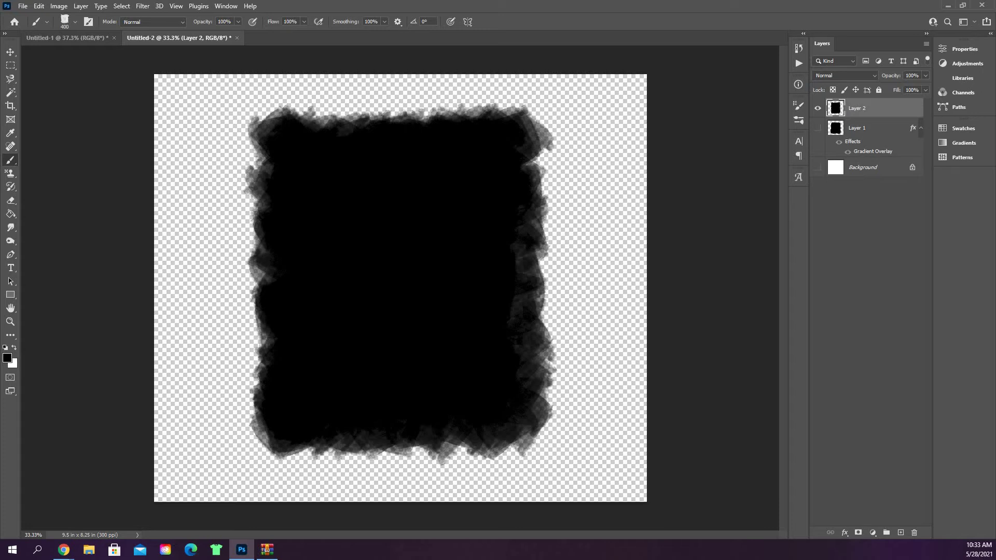
Darken the semi-transparent areas down the right side of the black shape with additional brush dabs
click(480, 261)
click(484, 248)
click(487, 271)
click(488, 312)
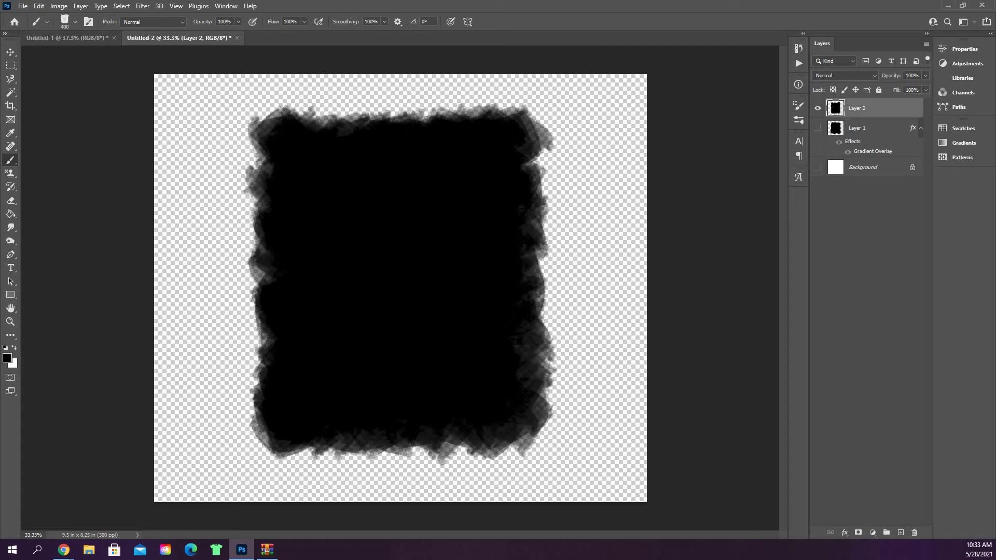
click(490, 335)
click(496, 355)
click(499, 372)
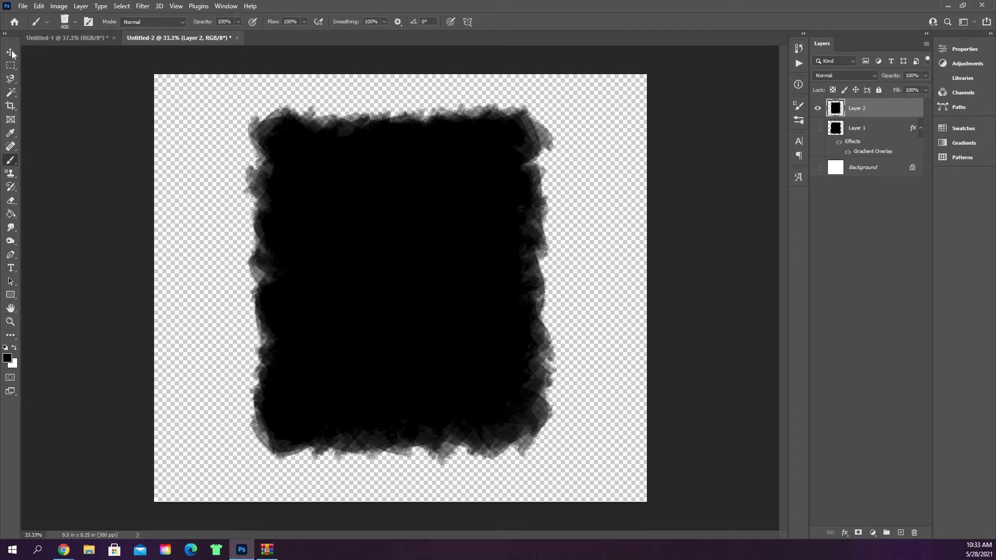
Open the Layer Style settings for Layer 2 and move the dialog clear of the painted shape
ctrl+click(902, 112)
ctrl+click(902, 112)
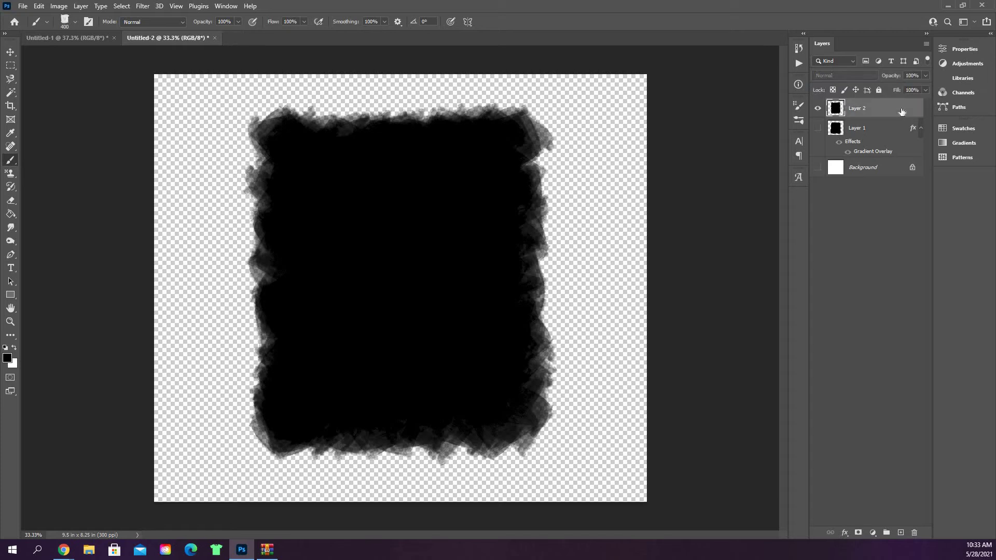
double_click(902, 112)
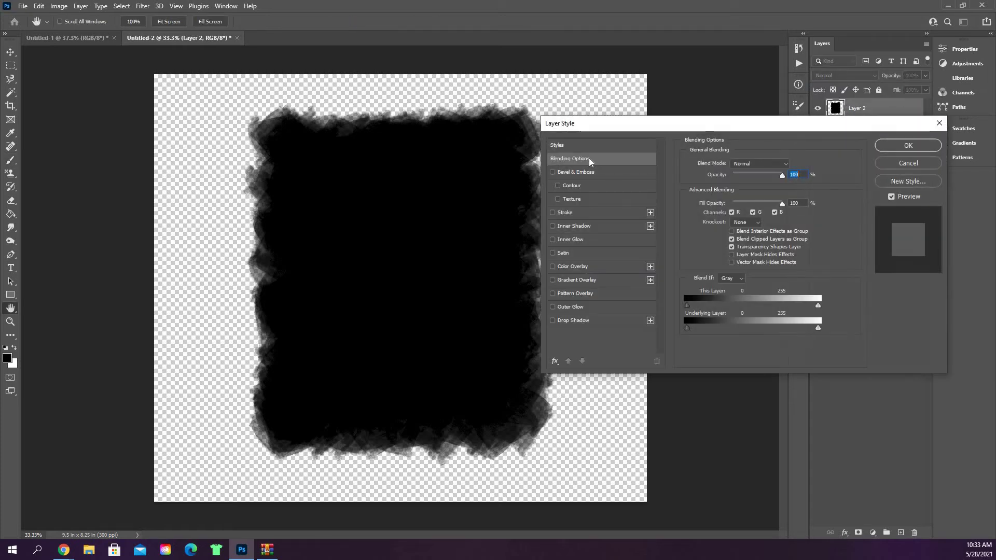
drag(609, 126, 634, 99)
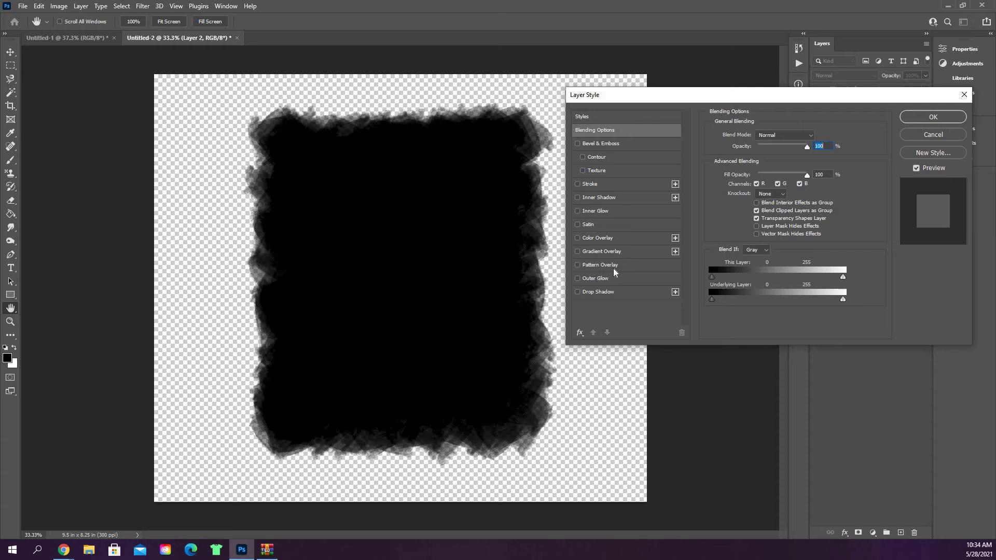
Try dark red and blue Color Overlay colours on Layer 2, cancel the colour choice and disable the overlay
click(579, 238)
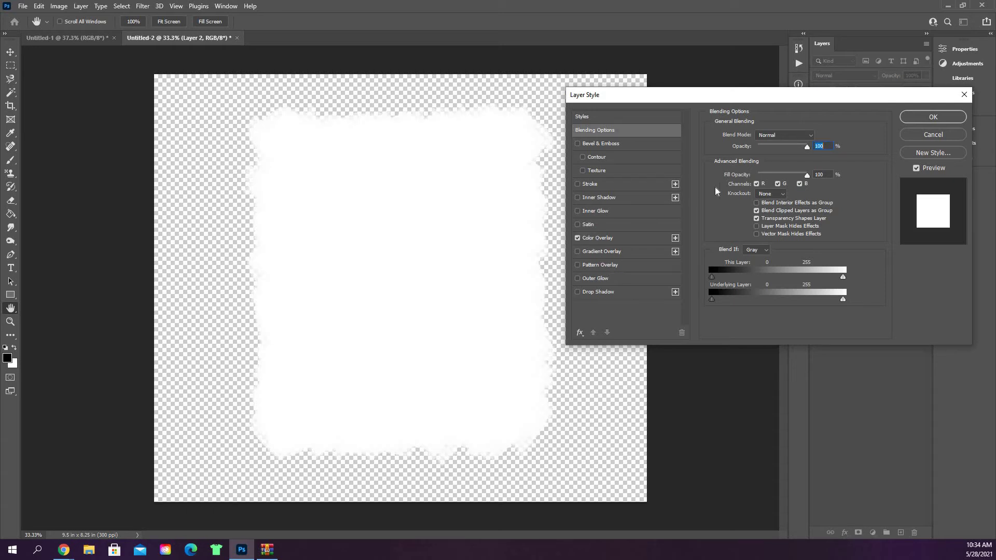
click(596, 238)
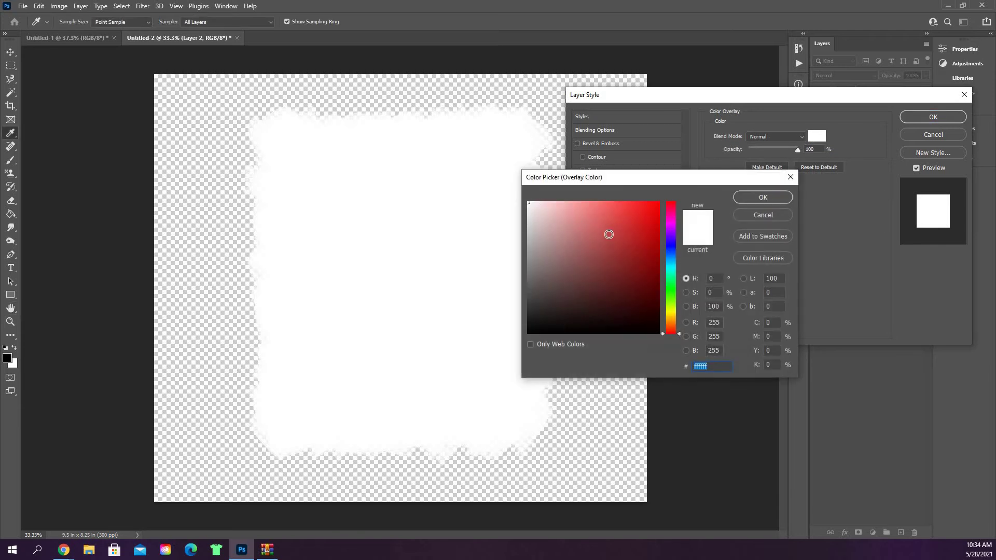
click(616, 230)
click(644, 279)
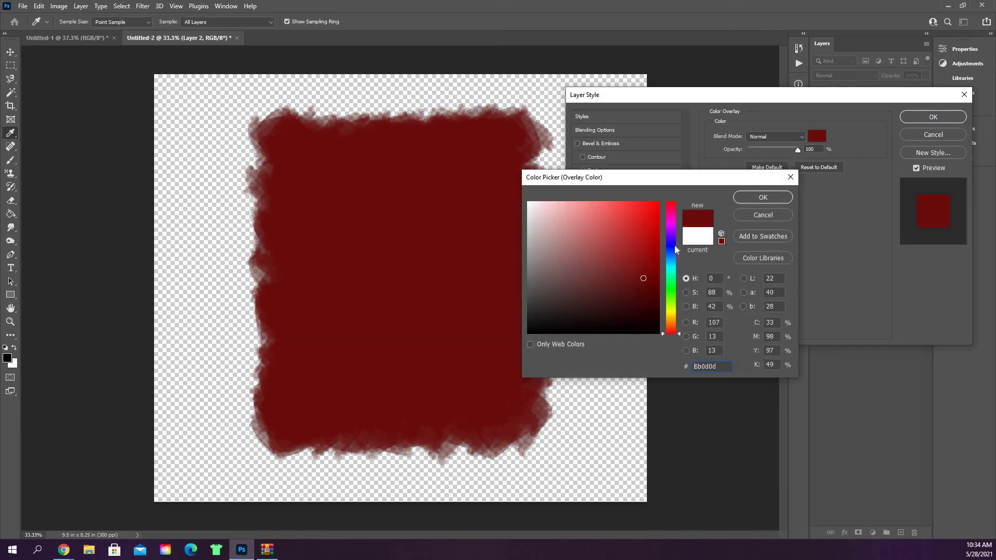
click(672, 245)
drag(646, 232, 605, 285)
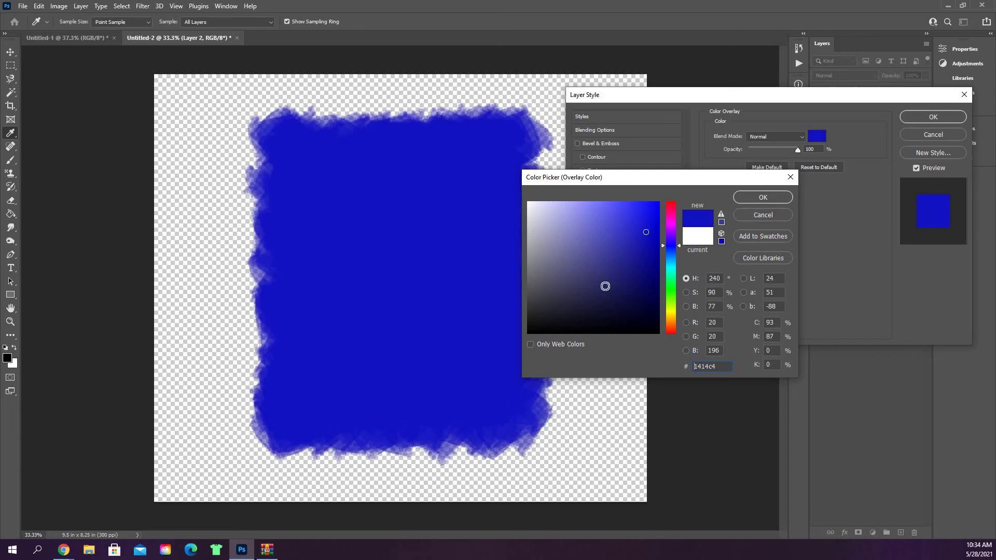
click(637, 235)
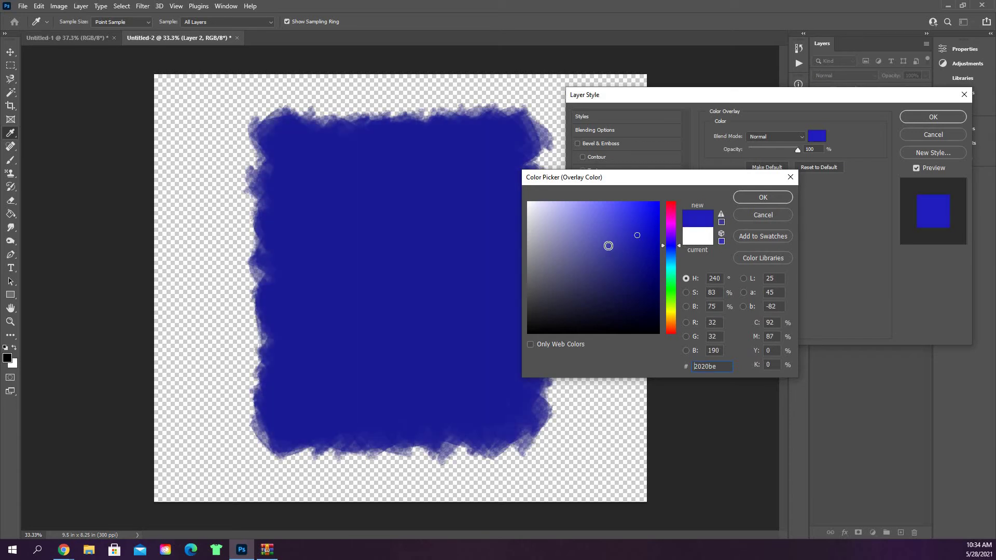
click(744, 216)
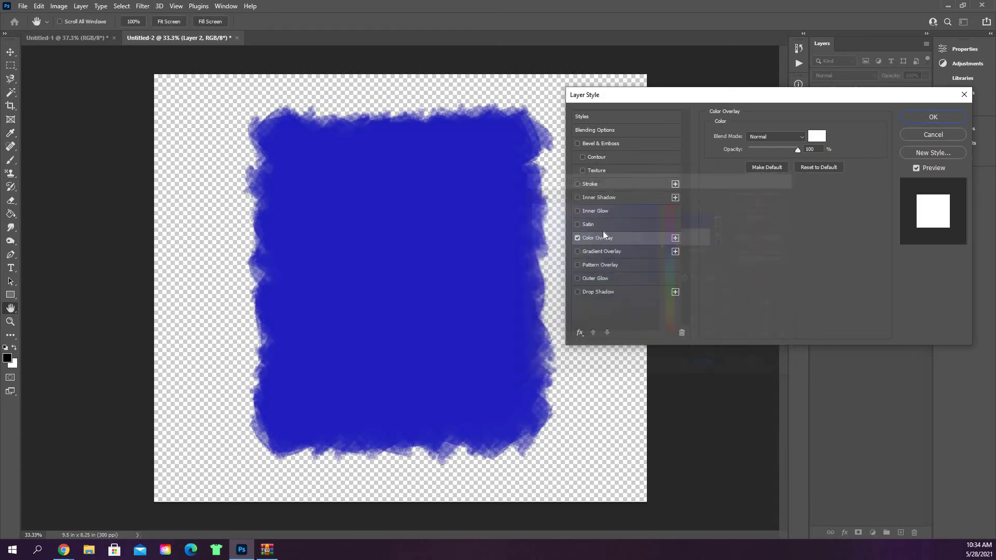
click(578, 238)
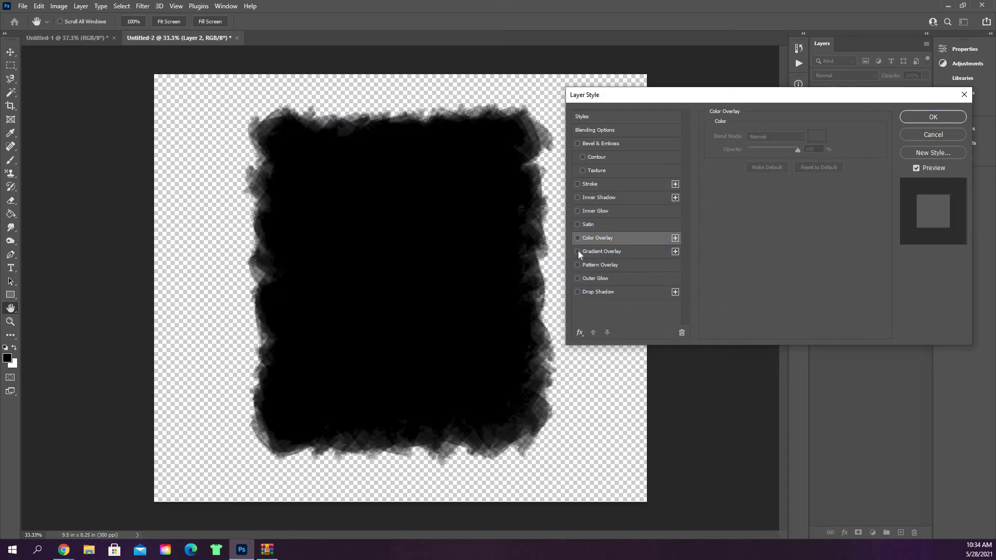
Enable Gradient Overlay on Layer 2 and try the Blue_12 and Blue_11 presets from the Blues group
click(578, 251)
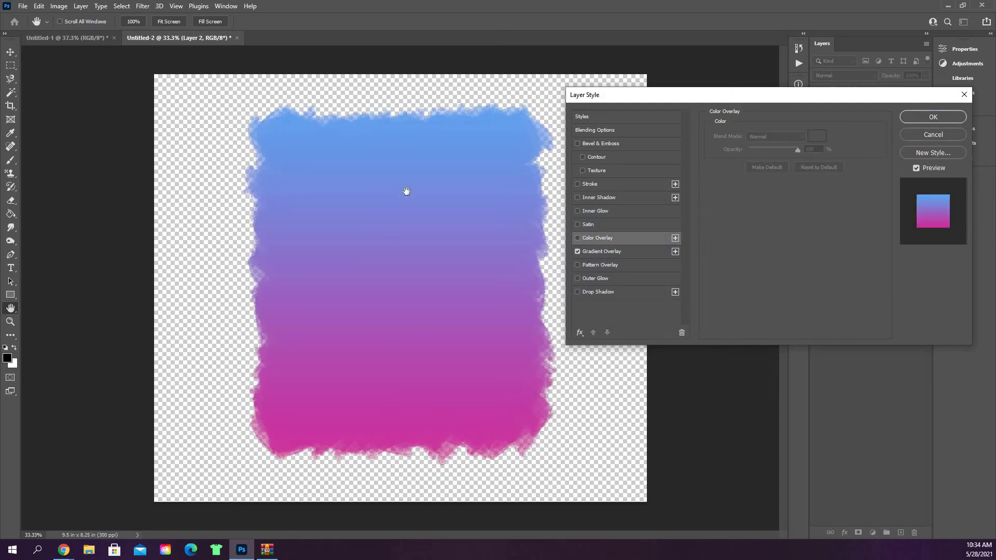
click(608, 250)
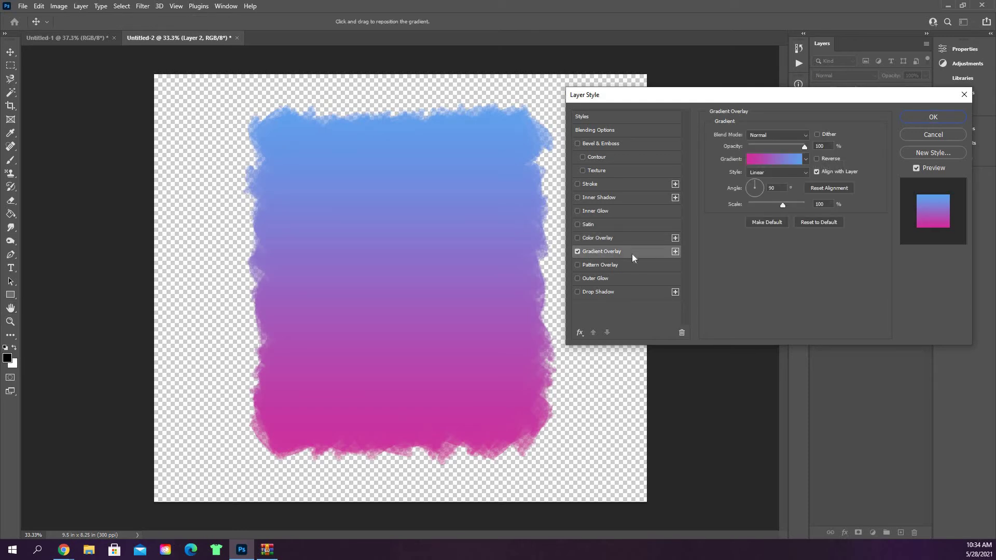
click(780, 158)
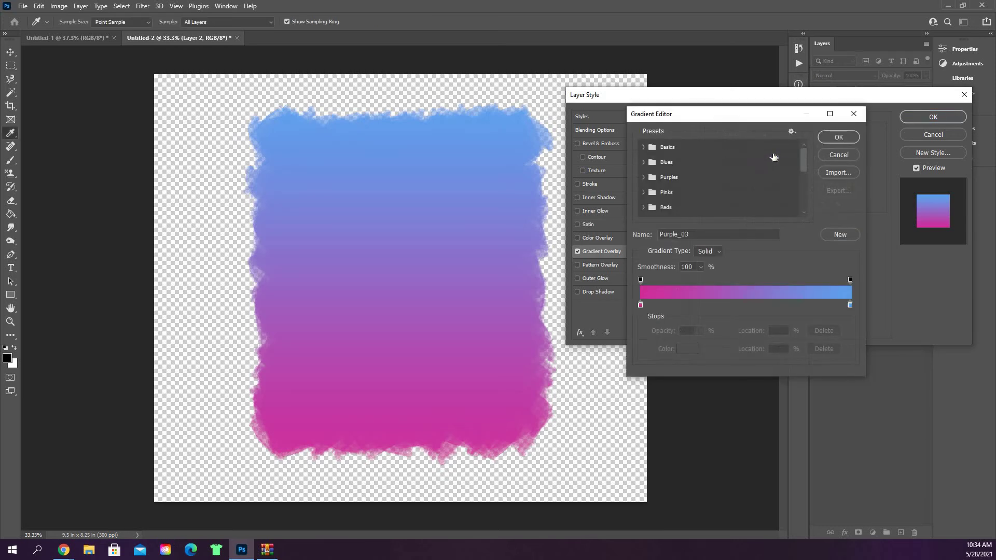
click(643, 162)
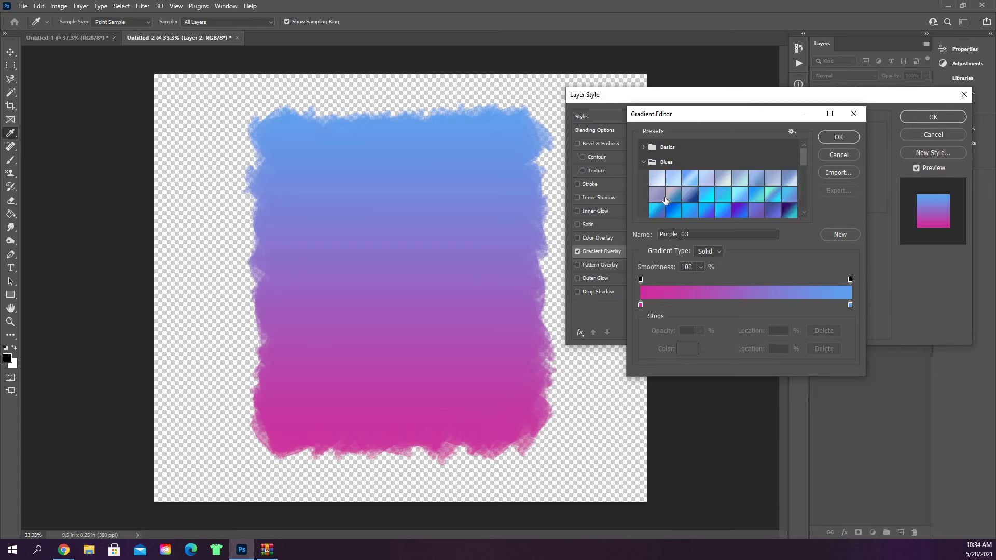
click(673, 194)
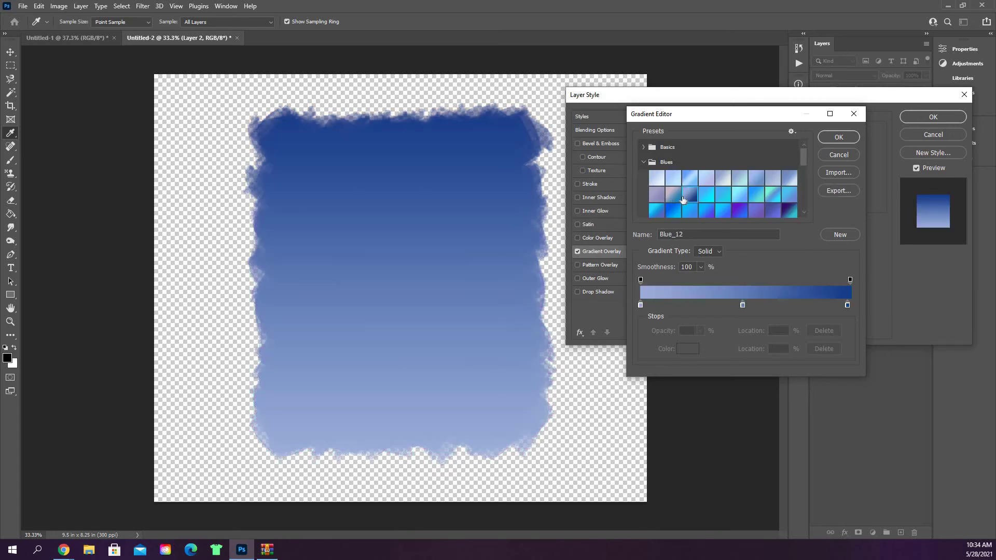
scroll(722, 195, down, 3)
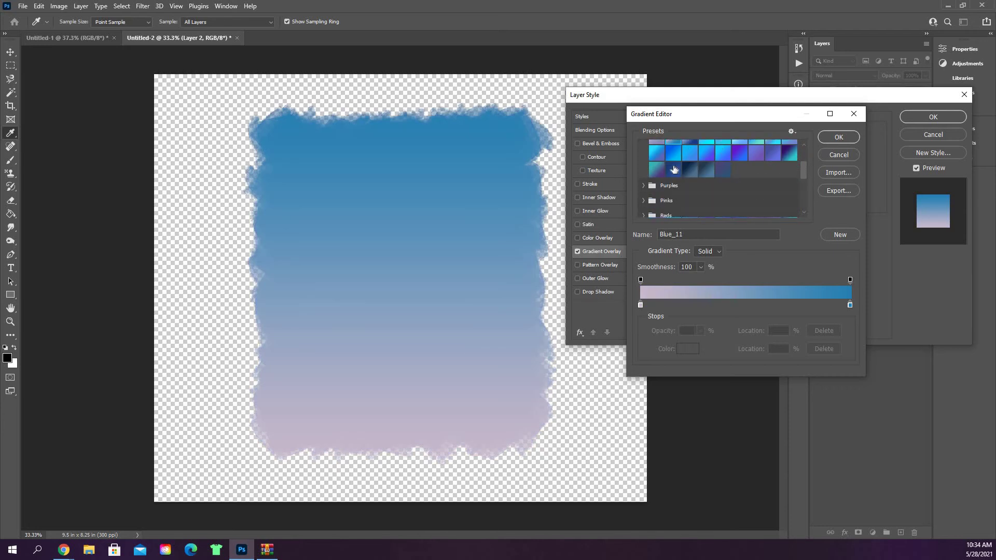
scroll(674, 172, up, 3)
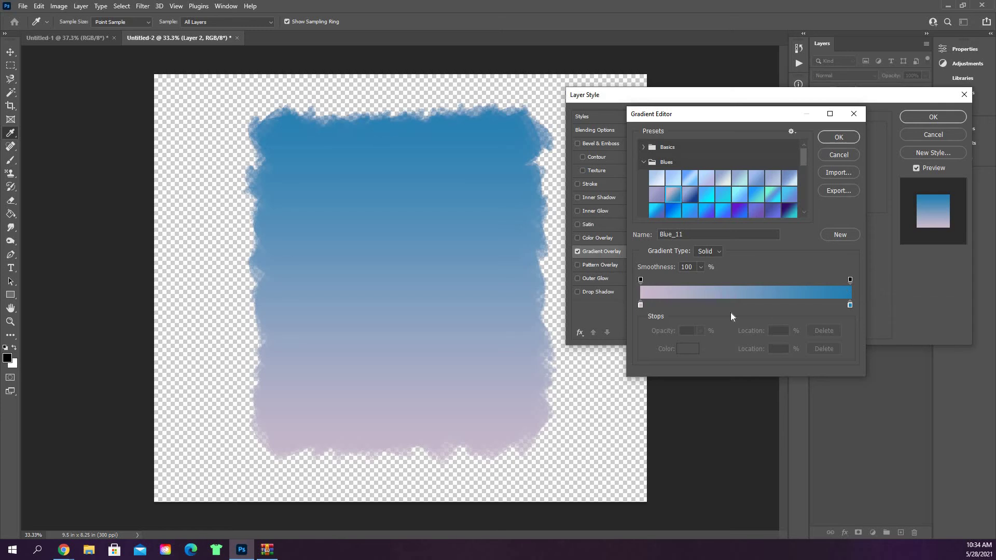
Recolour the gradient's starting colour stop at 0% to a saturated magenta-purple
click(641, 305)
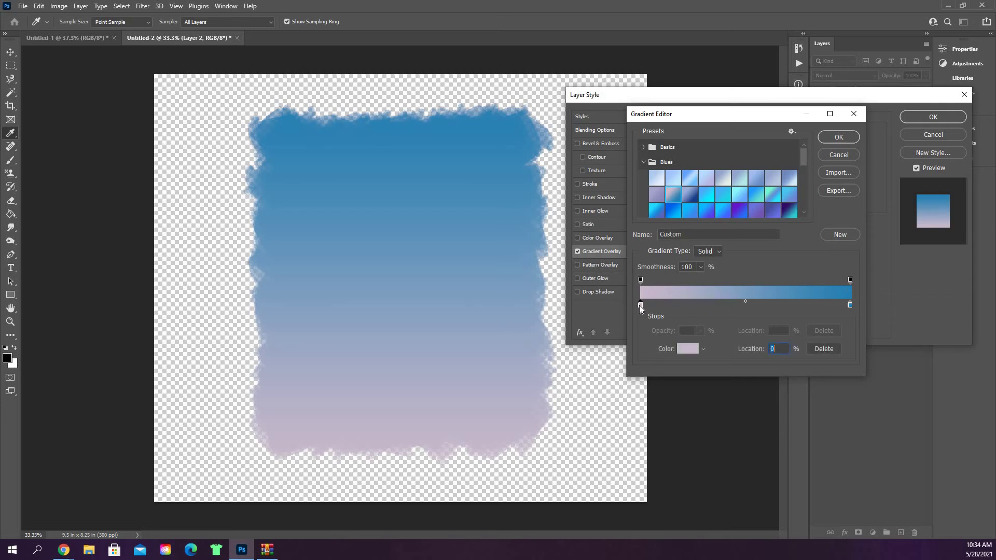
click(688, 349)
click(636, 232)
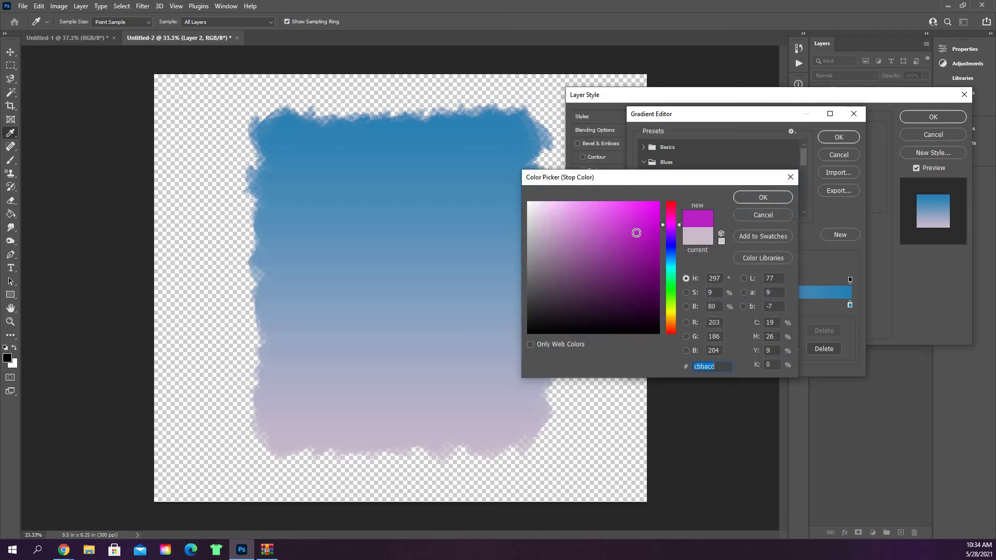
click(752, 199)
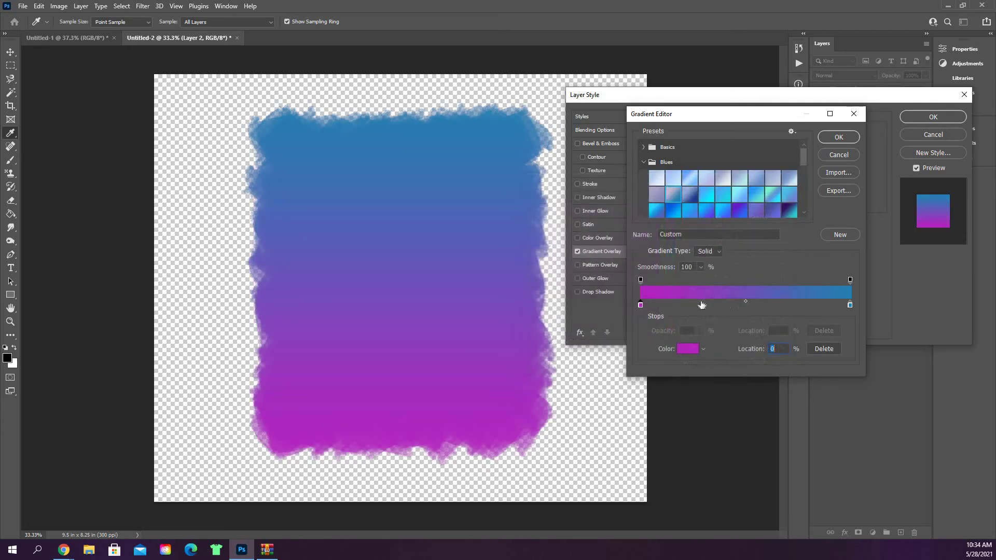
Add three colour stops between the two ends of the gradient
click(701, 306)
click(730, 307)
click(811, 307)
Recolour the gradient stop at 29% to bright green
click(700, 307)
click(691, 348)
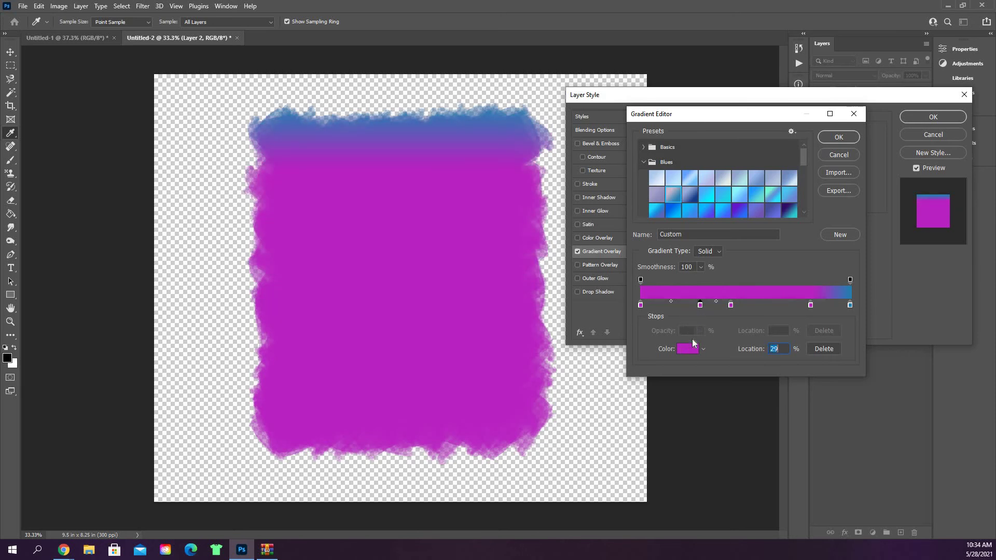
click(673, 286)
click(644, 224)
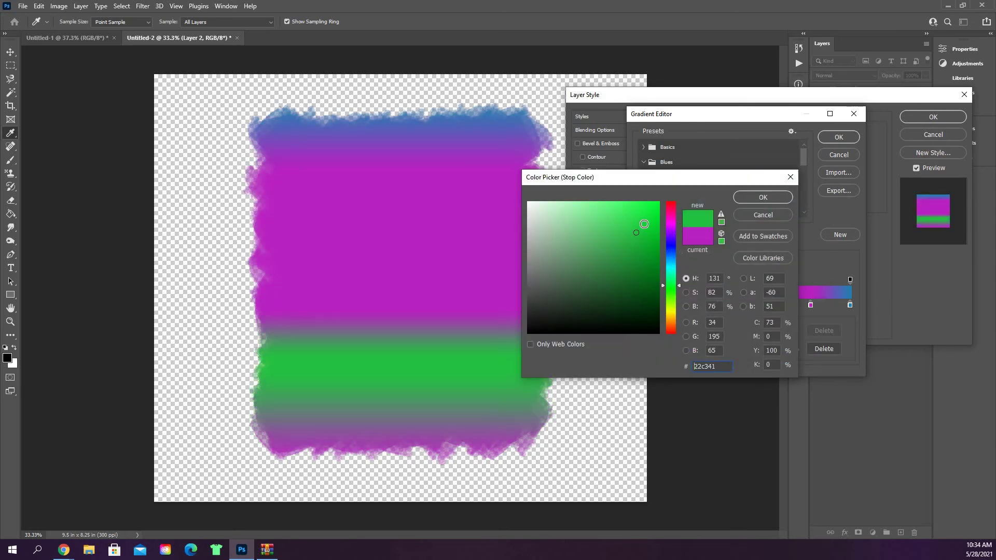
click(746, 197)
Move the middle gradient stop to 49% and recolour it crimson
drag(731, 306, 743, 306)
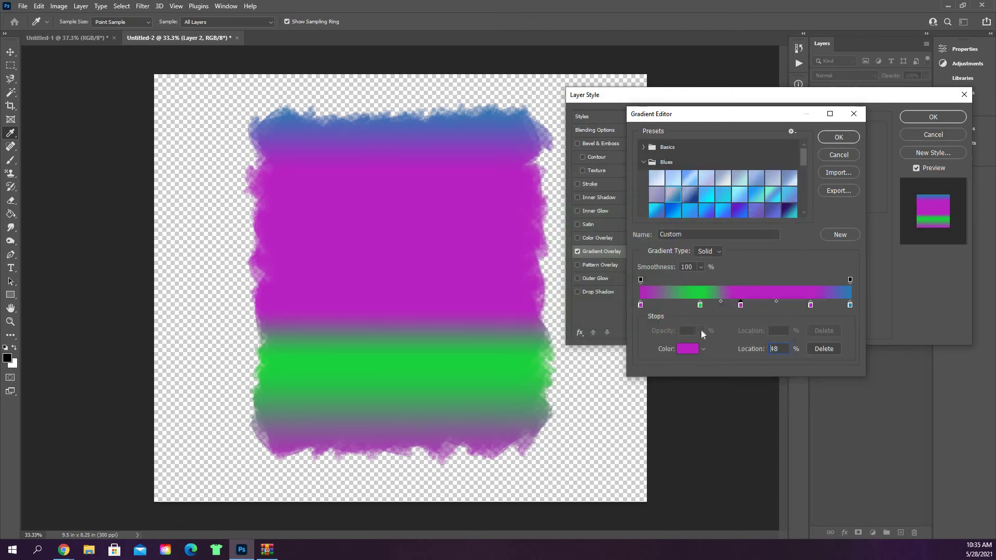
click(685, 352)
click(672, 211)
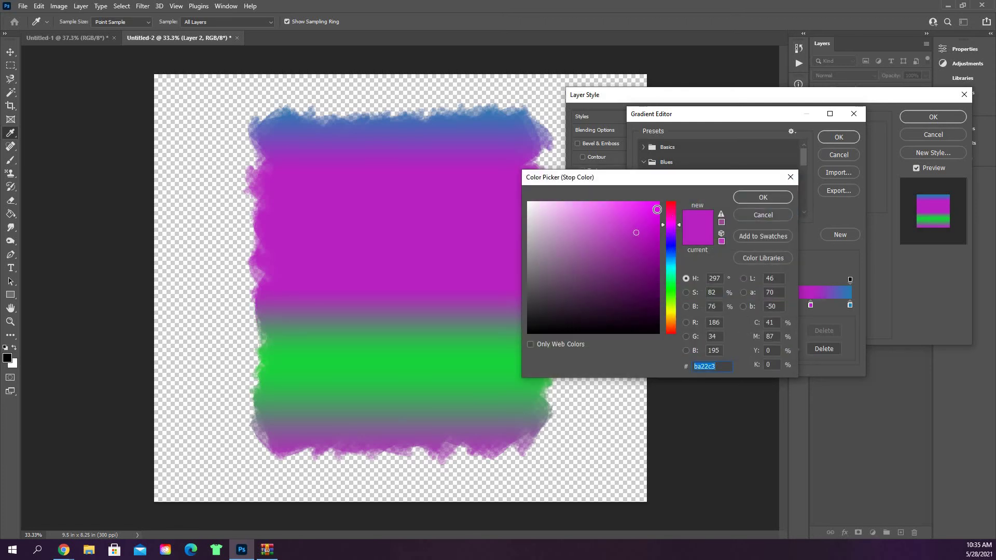
click(763, 197)
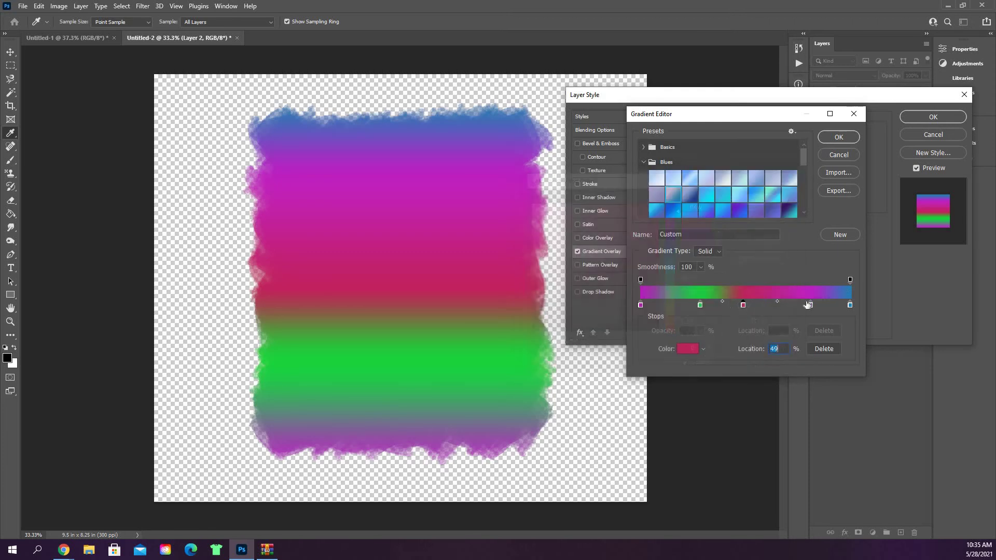
Recolour the gradient stop at 81% to pink c84d87
click(811, 305)
click(688, 349)
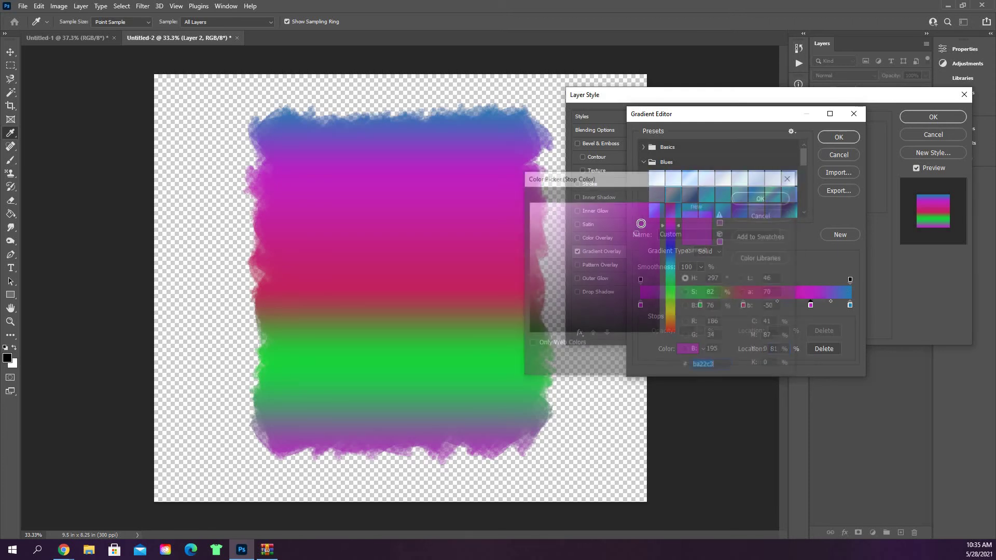
click(672, 211)
click(609, 230)
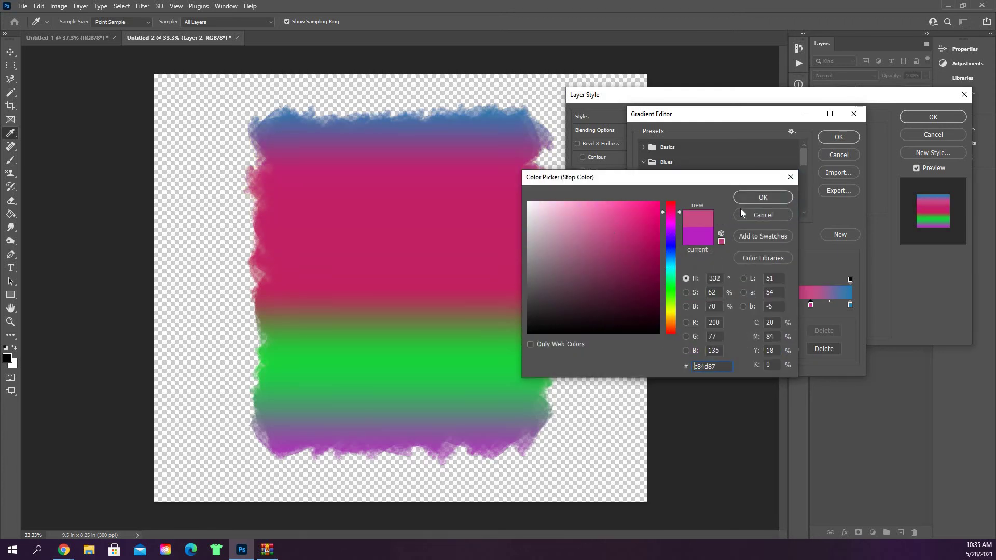
click(763, 197)
Recolour the gradient's end stop at 100% to dark navy 09293b
click(849, 304)
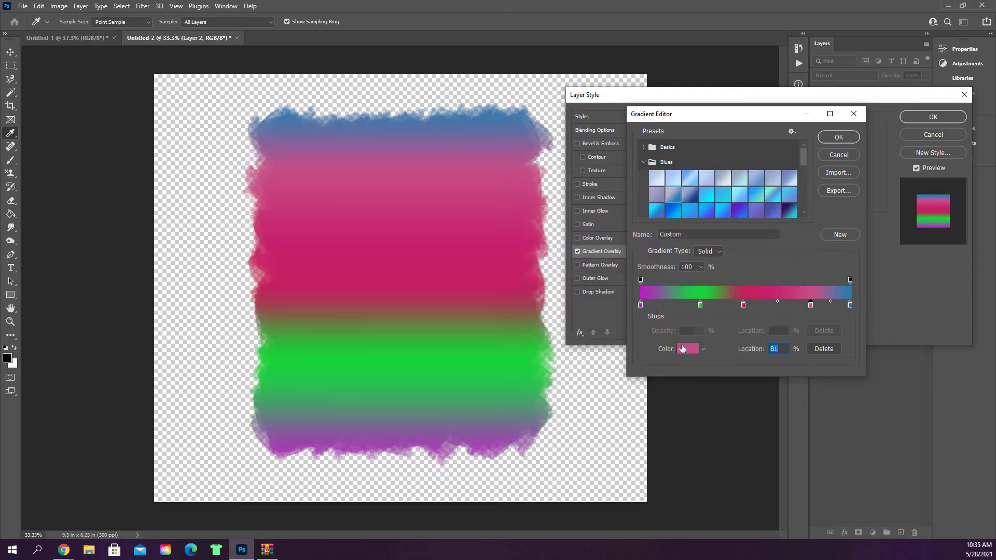
click(685, 349)
click(641, 303)
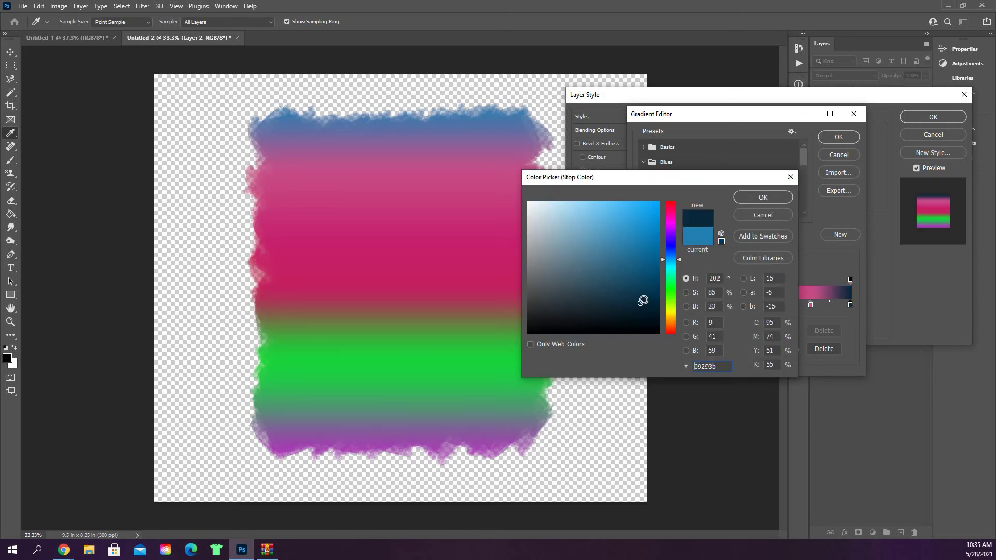
click(756, 196)
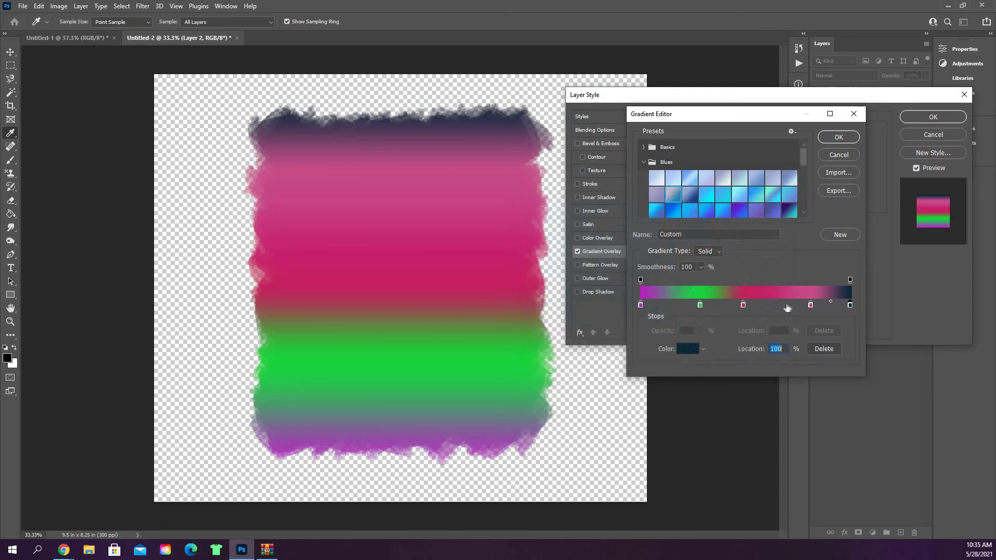
Try an extra dark navy stop at 69%, then cancel the gradient edits and disable Gradient Overlay
click(786, 305)
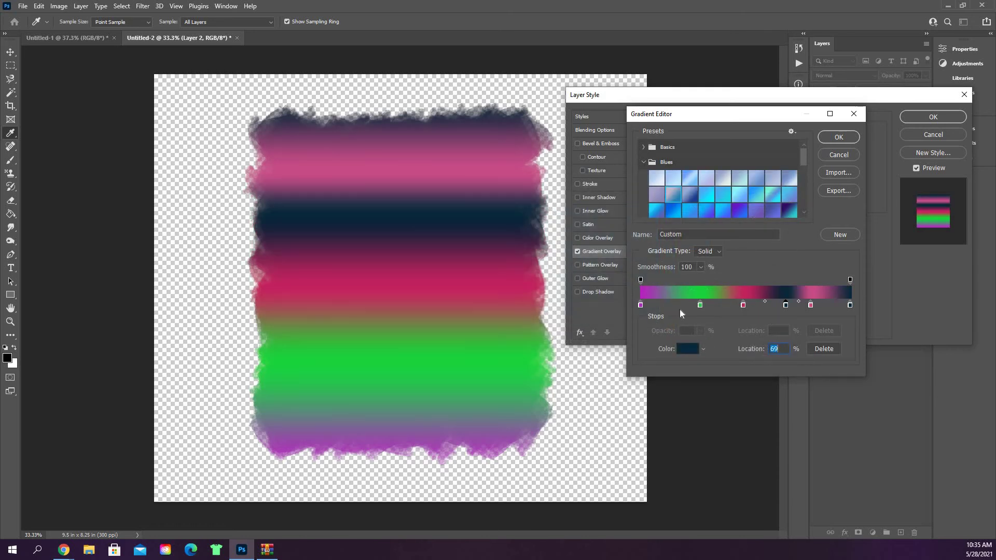
click(839, 155)
click(577, 253)
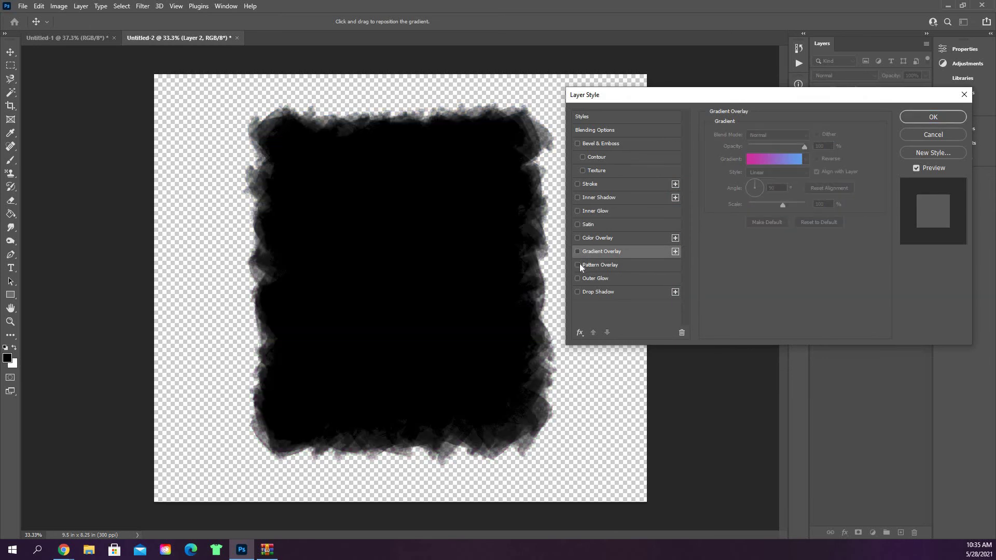
Apply a Pattern Overlay to Layer 2 with the black-and-white cow-spot pattern scaled to 303%
click(579, 264)
click(594, 265)
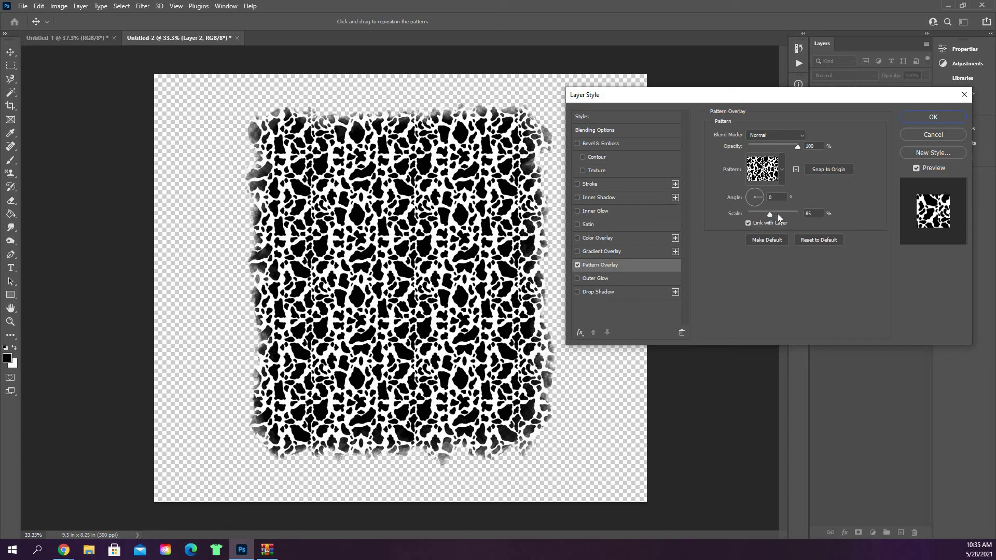
drag(763, 216, 780, 222)
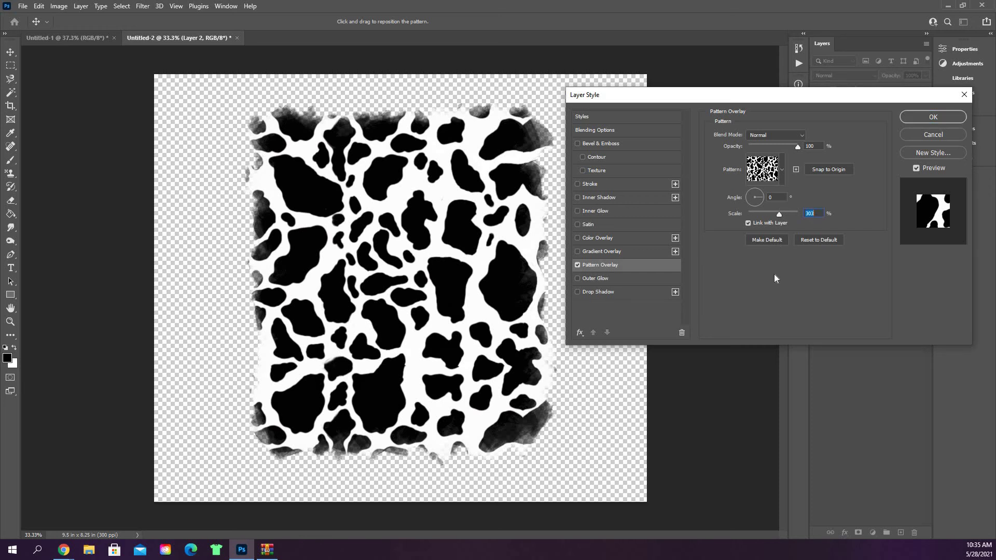
click(913, 119)
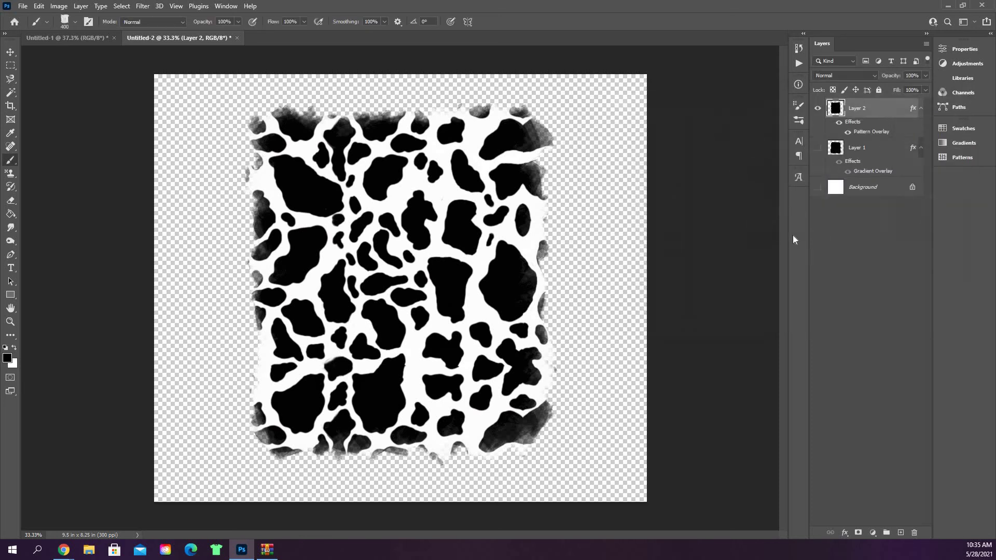